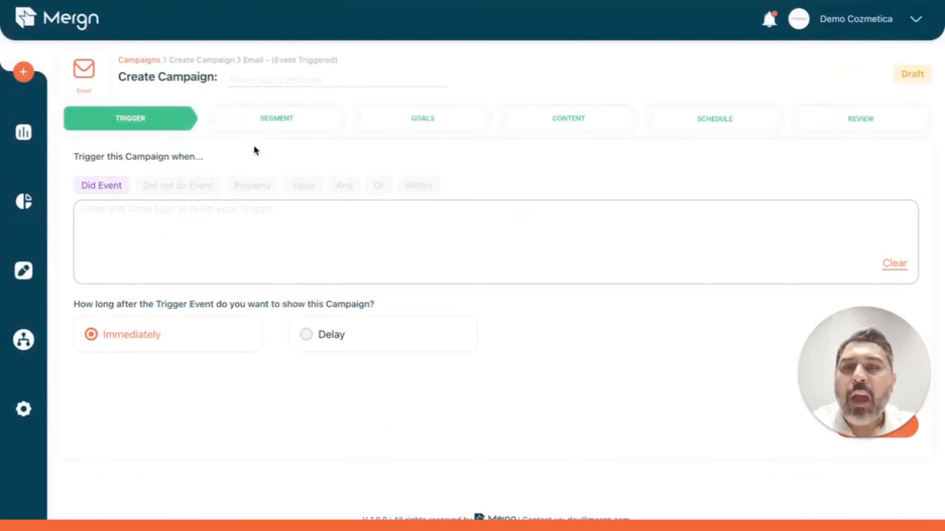
- Name the campaign "This is my first event based campaign"
{"action": "left_click", "coordinate": [260, 80]}
{"action": "type", "text": "Th"}
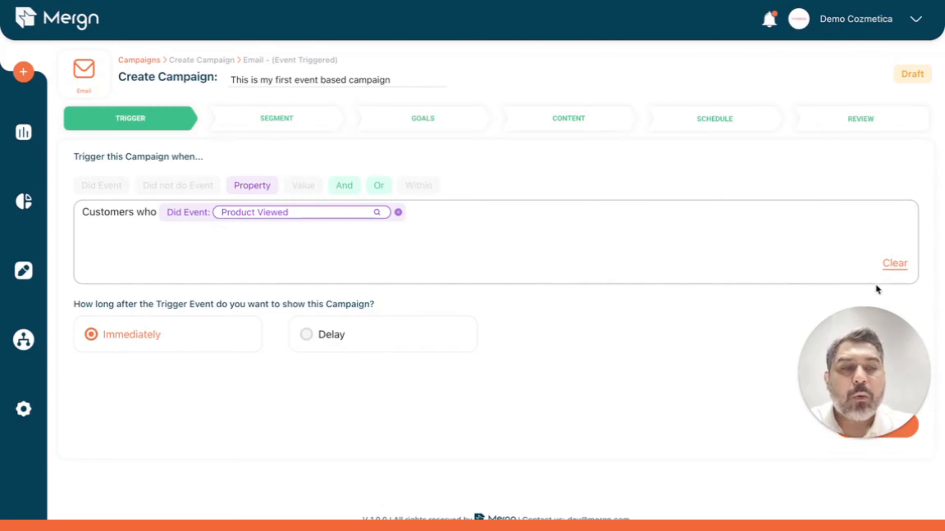
{"action": "left_click_drag", "start_coordinate": [874, 358], "coordinate": [859, 59]}
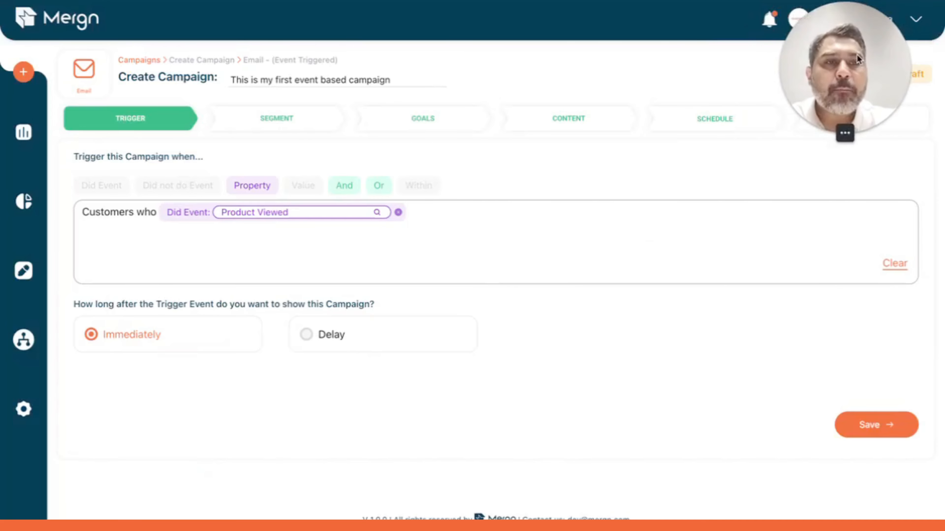
- Save the trigger, and choose and save the existing segment All Complete Orders as the campaign's audience
{"action": "left_click", "coordinate": [870, 417]}
{"action": "left_click", "coordinate": [343, 253]}
{"action": "left_click", "coordinate": [239, 270]}
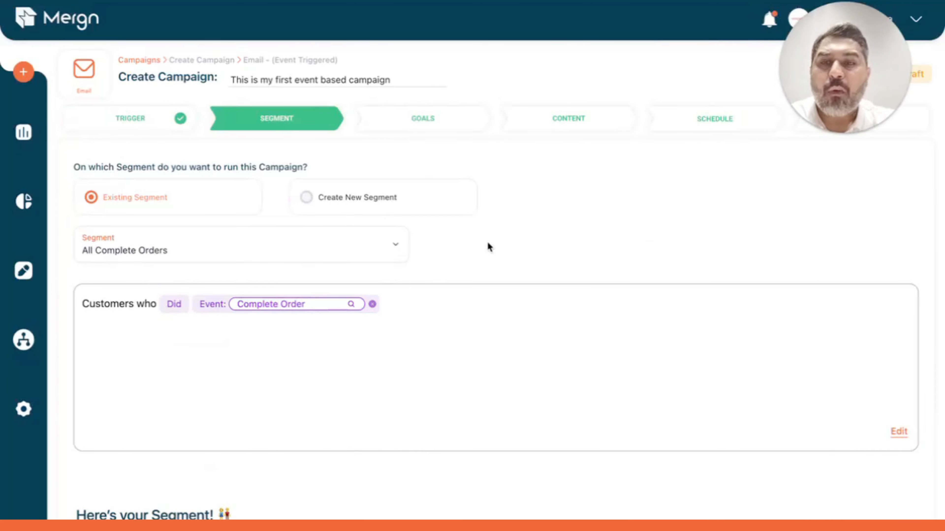
{"action": "scroll", "coordinate": [488, 243], "scroll_direction": "down", "scroll_amount": 1}
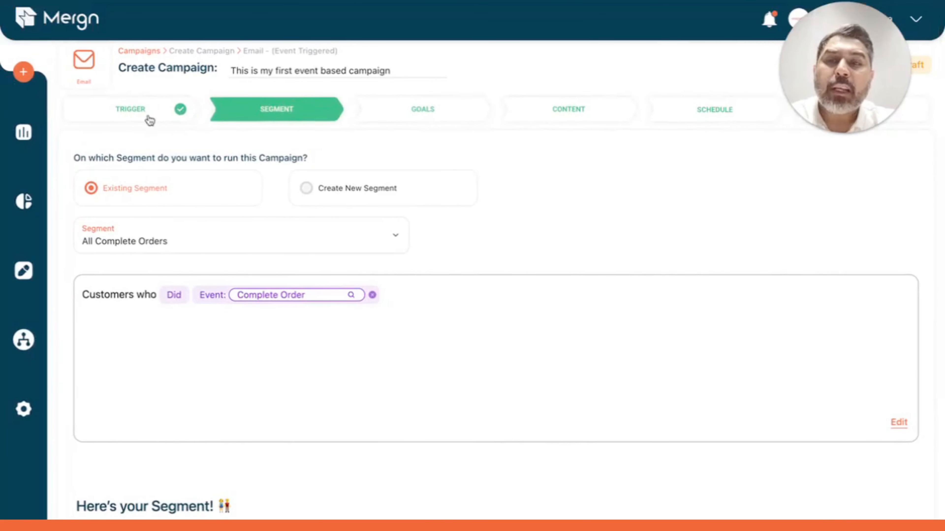
{"action": "scroll", "coordinate": [442, 207], "scroll_direction": "down", "scroll_amount": 5}
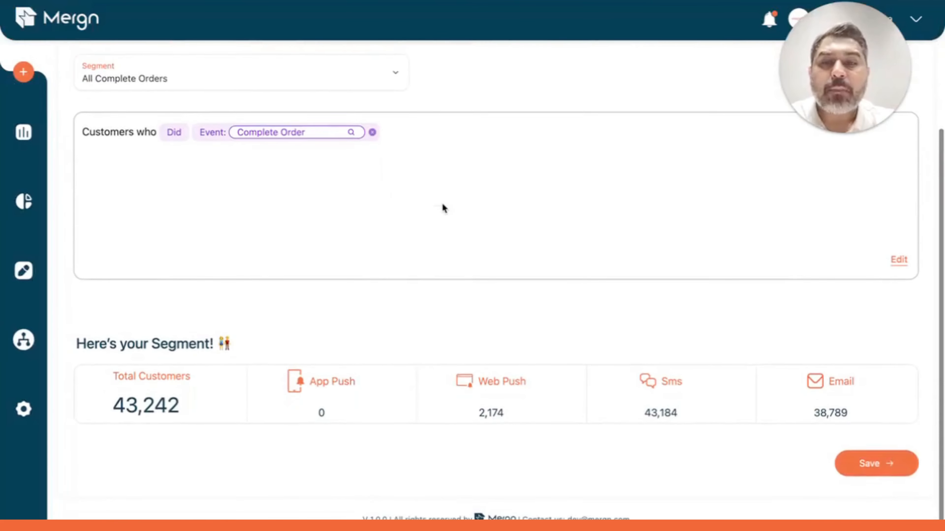
{"action": "left_click", "coordinate": [872, 463]}
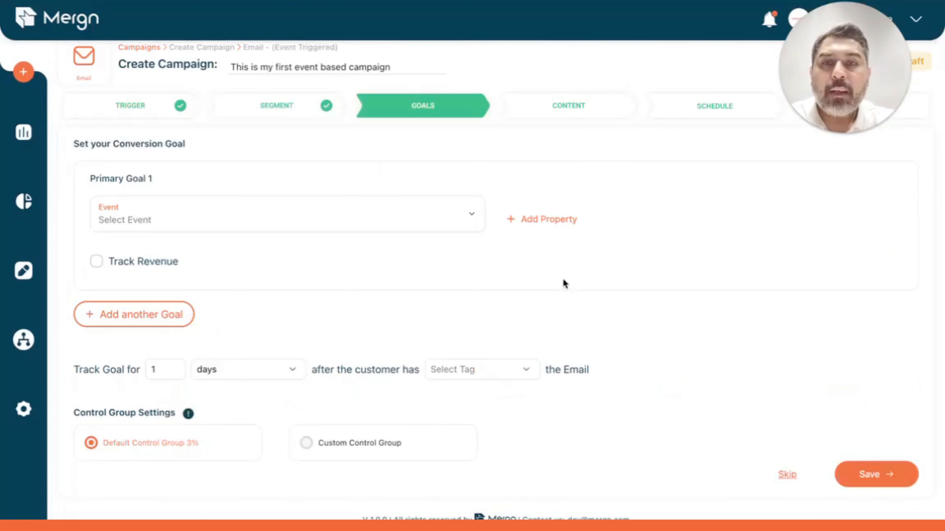
- Return to the campaign's Segment stage and look over the selected segment
{"action": "left_click", "coordinate": [271, 111]}
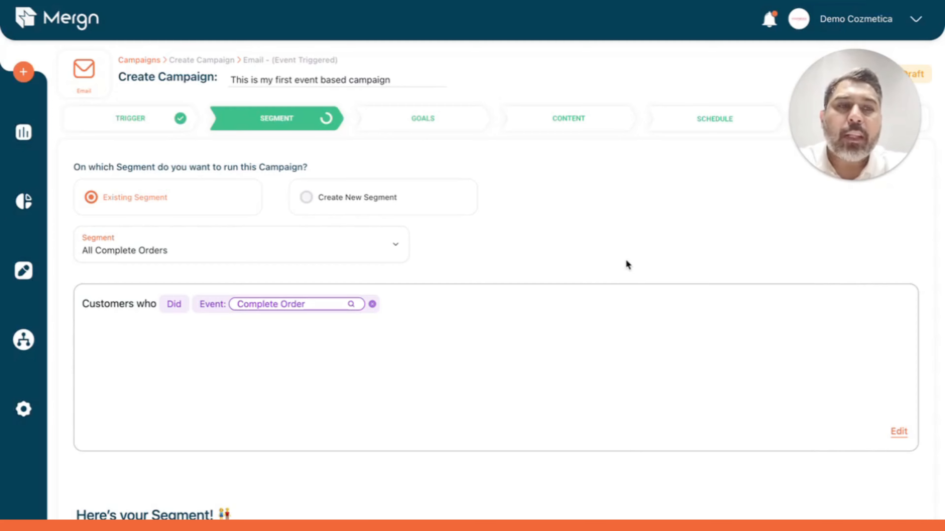
{"action": "scroll", "coordinate": [628, 265], "scroll_direction": "down", "scroll_amount": 5}
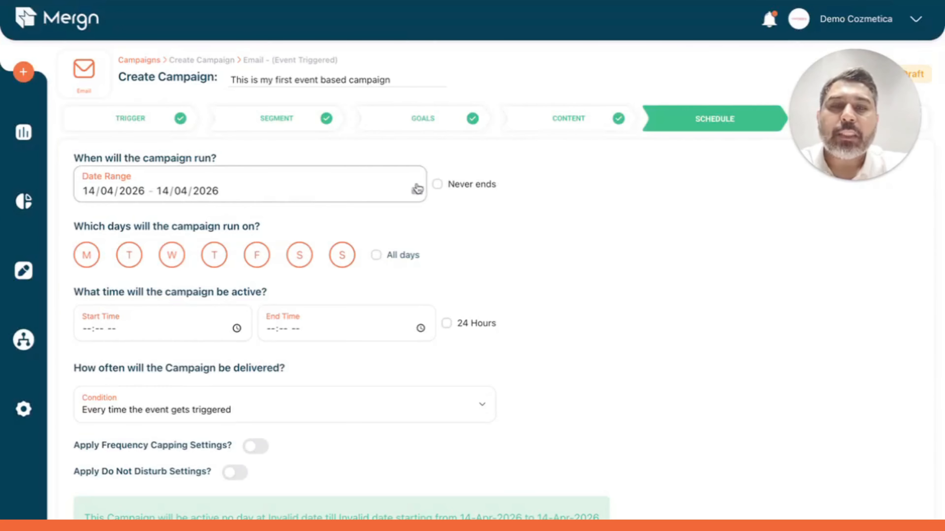
- Set the campaign's date range to 14/04/2026 - 30/04/2026 and have it run on all days
{"action": "left_click", "coordinate": [437, 185]}
{"action": "left_click", "coordinate": [437, 186]}
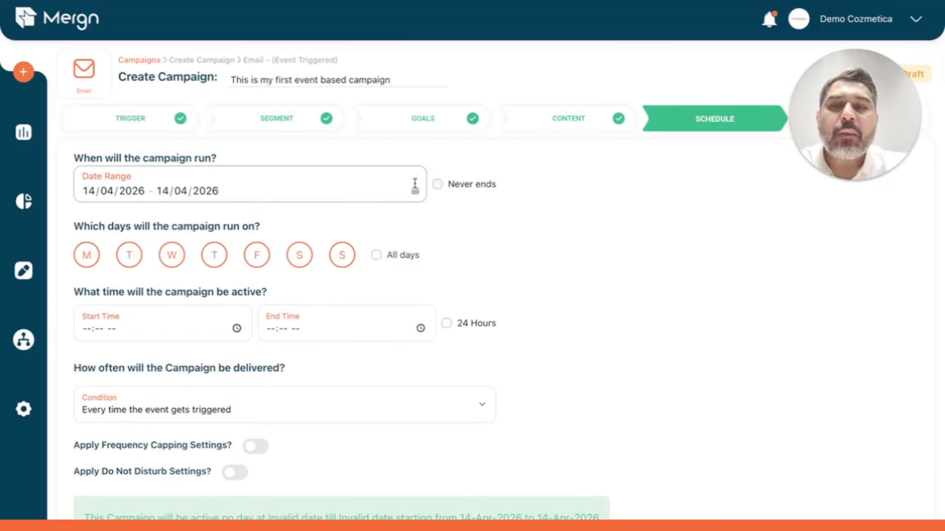
{"action": "left_click", "coordinate": [183, 190]}
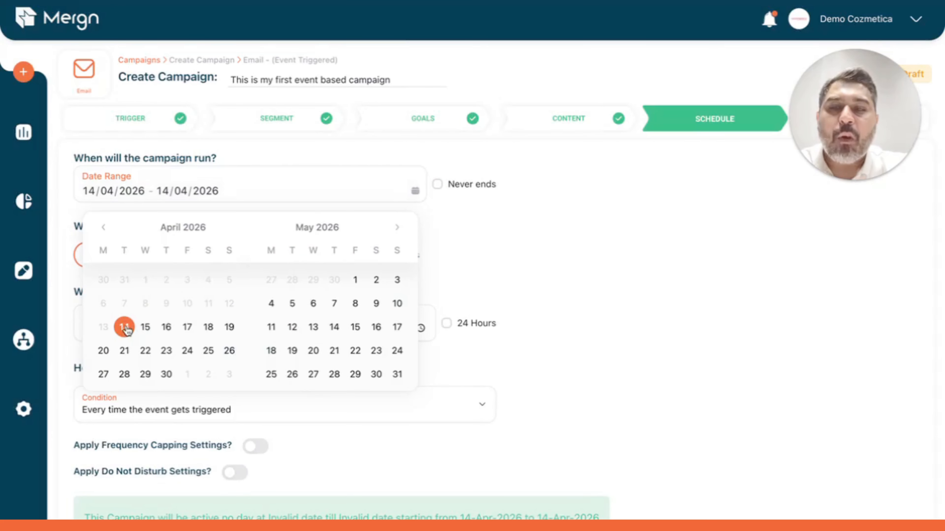
{"action": "left_click", "coordinate": [166, 374]}
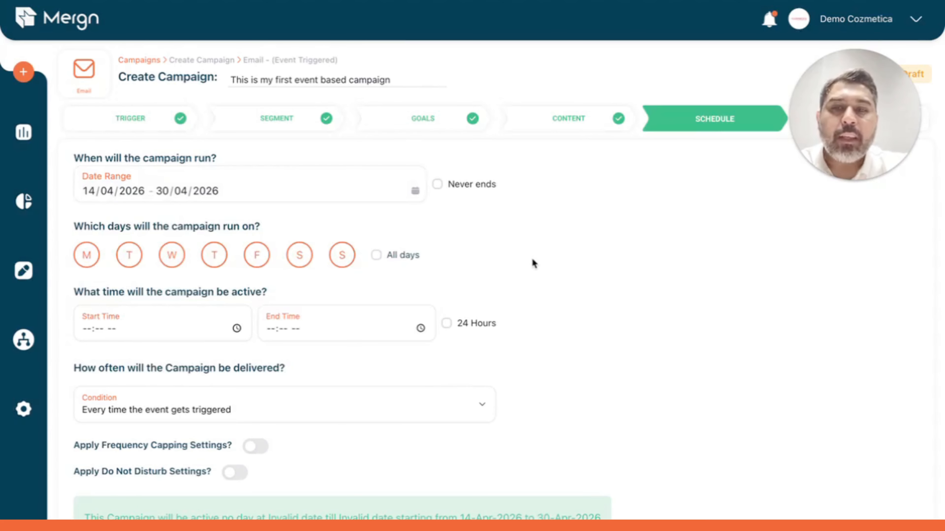
{"action": "scroll", "coordinate": [533, 263], "scroll_direction": "down", "scroll_amount": 2}
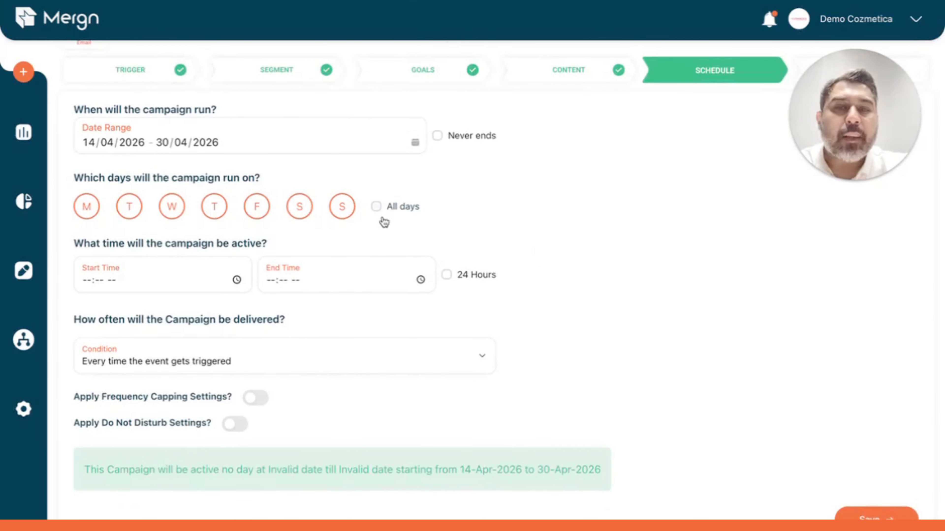
{"action": "left_click", "coordinate": [377, 207]}
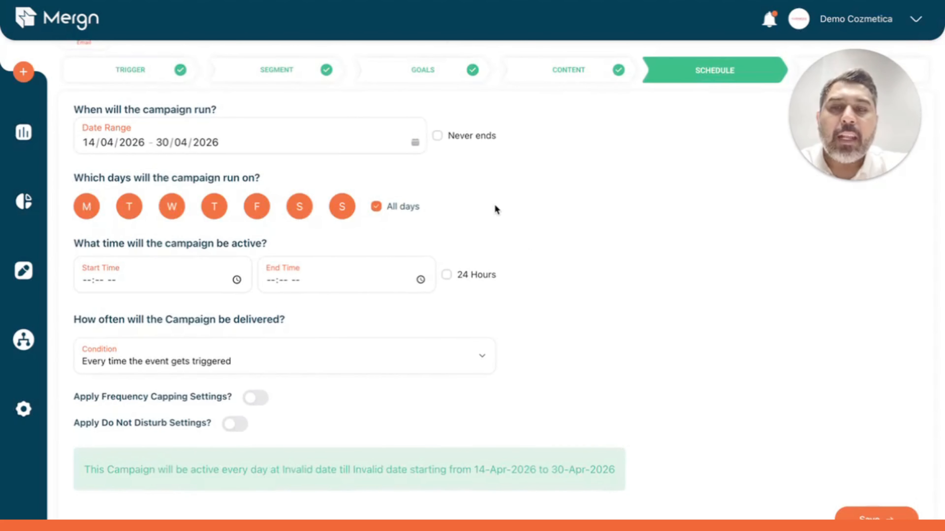
- Set the start time of the campaign's active hours to 02:00 PM
{"action": "scroll", "coordinate": [495, 209], "scroll_direction": "down", "scroll_amount": 2}
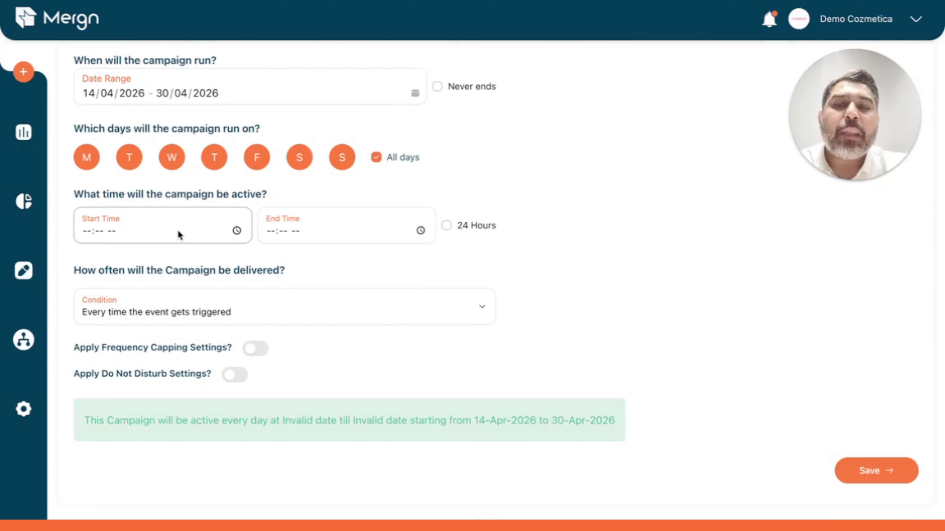
{"action": "left_click", "coordinate": [87, 231]}
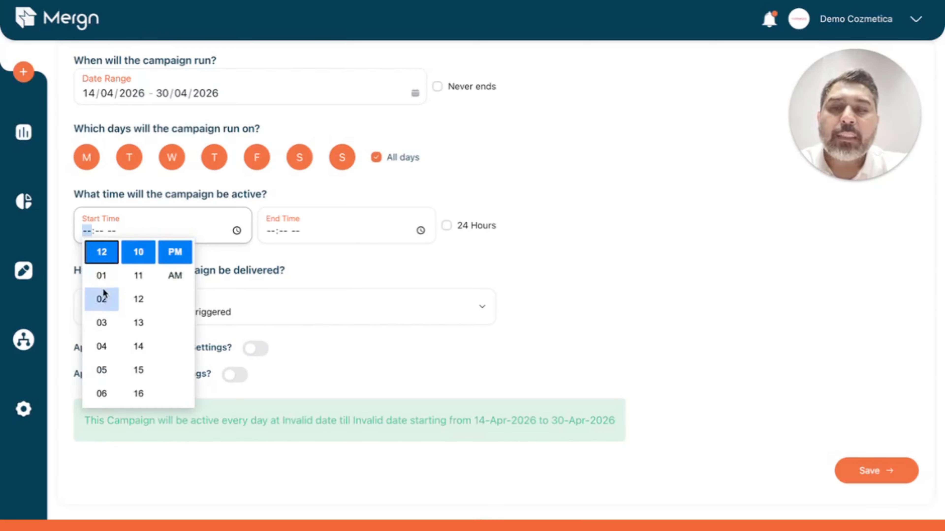
{"action": "left_click", "coordinate": [102, 299]}
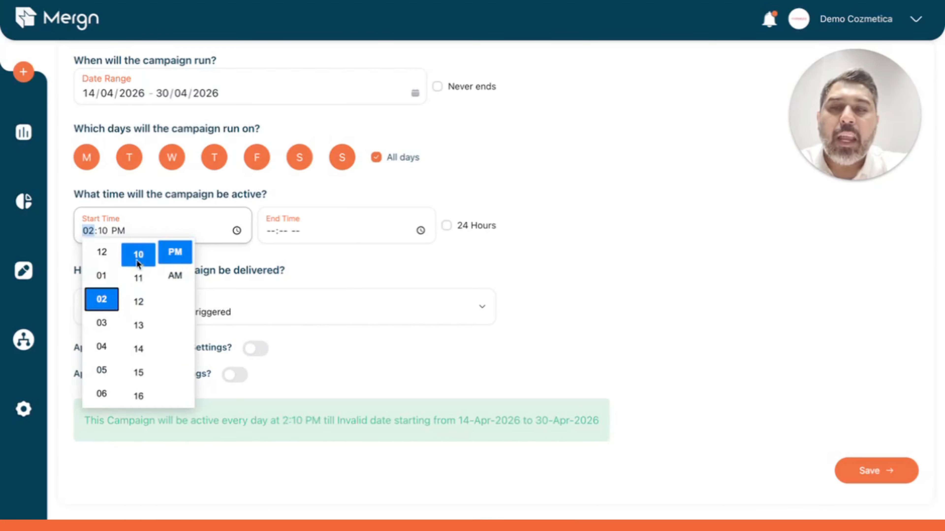
{"action": "scroll", "coordinate": [138, 261], "scroll_direction": "up", "scroll_amount": 5}
{"action": "scroll", "coordinate": [137, 263], "scroll_direction": "up", "scroll_amount": 2}
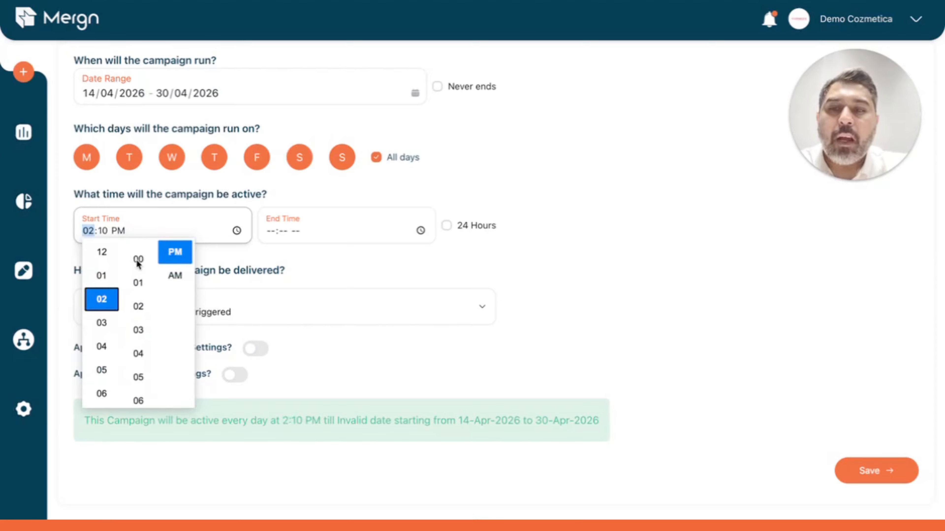
{"action": "left_click", "coordinate": [138, 253]}
{"action": "left_click", "coordinate": [309, 252]}
- Set the end time of the campaign's active hours to 04:00 PM
{"action": "left_click", "coordinate": [272, 232]}
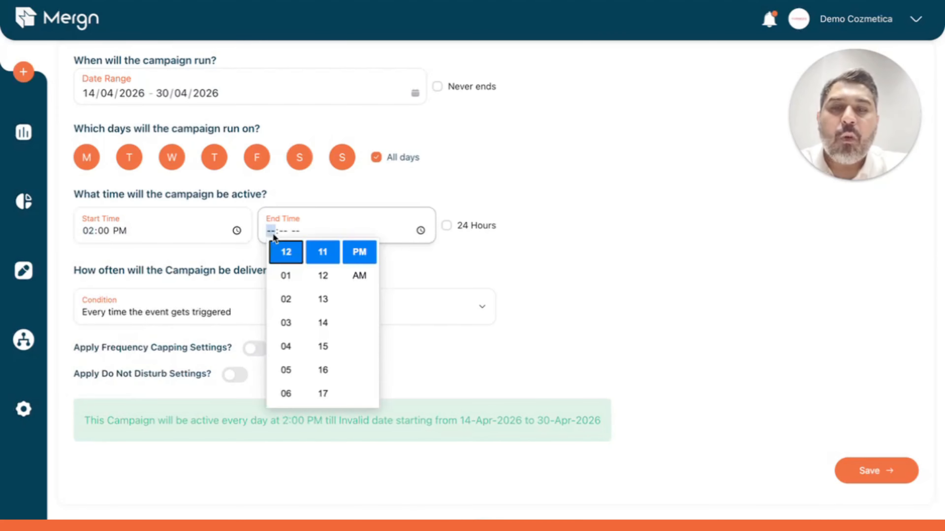
{"action": "left_click", "coordinate": [286, 346]}
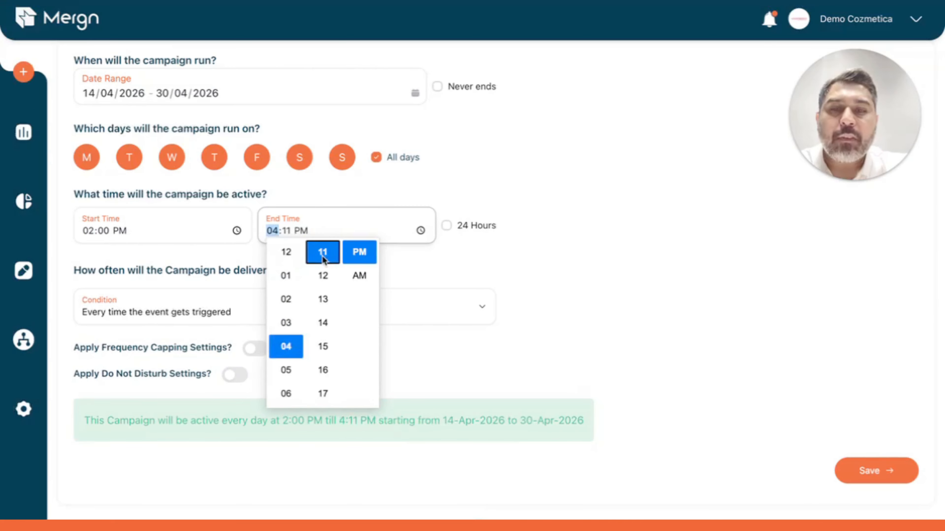
{"action": "scroll", "coordinate": [322, 296], "scroll_direction": "up", "scroll_amount": 5}
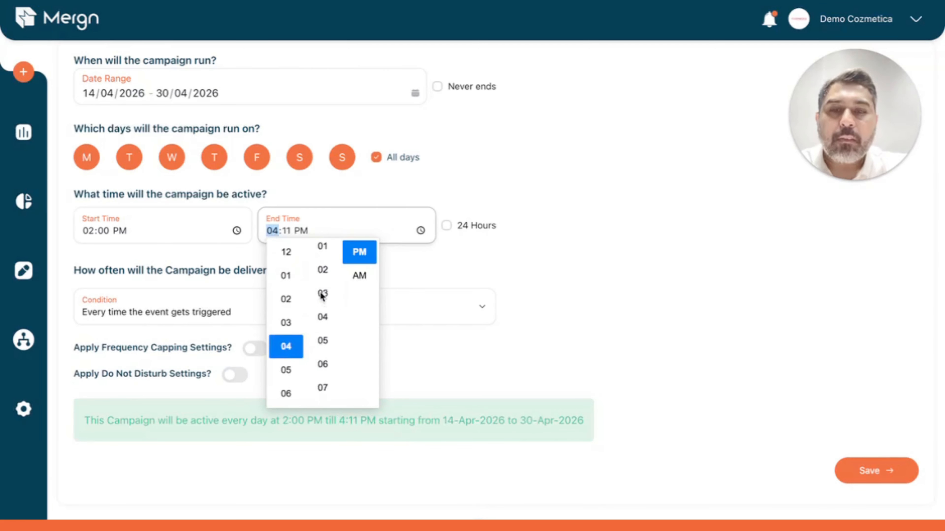
{"action": "scroll", "coordinate": [323, 287], "scroll_direction": "up", "scroll_amount": 3}
{"action": "left_click", "coordinate": [348, 275]}
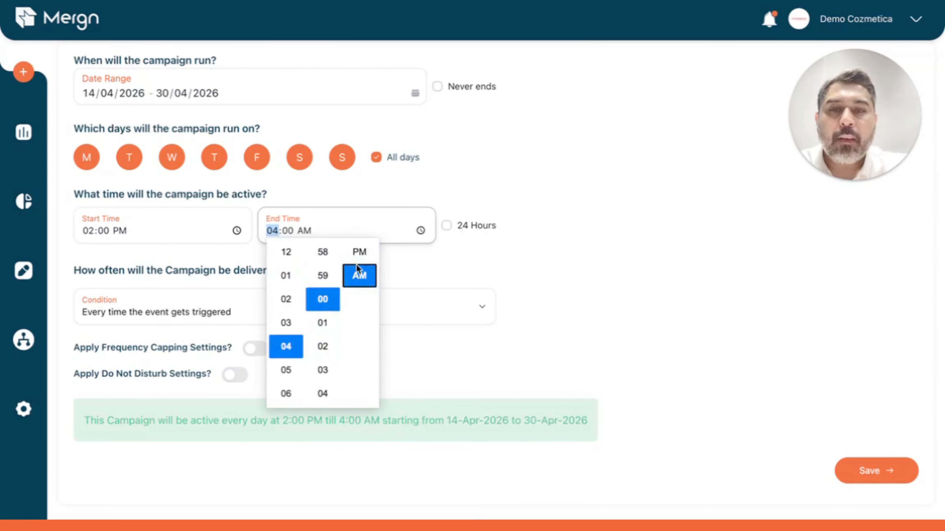
{"action": "left_click", "coordinate": [358, 254]}
{"action": "left_click", "coordinate": [458, 252]}
- Try the 24 Hours option for the campaign's active time and switch it back off
{"action": "left_click", "coordinate": [446, 225]}
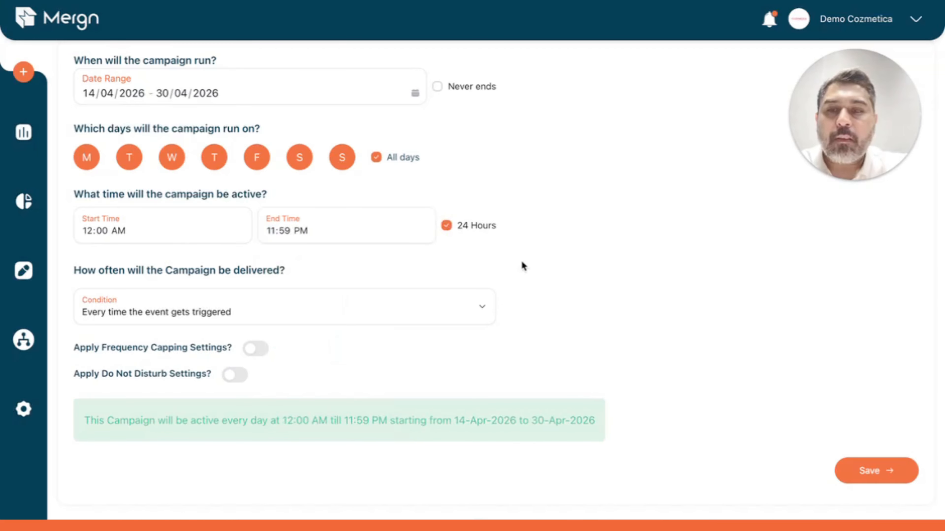
{"action": "left_click", "coordinate": [464, 227]}
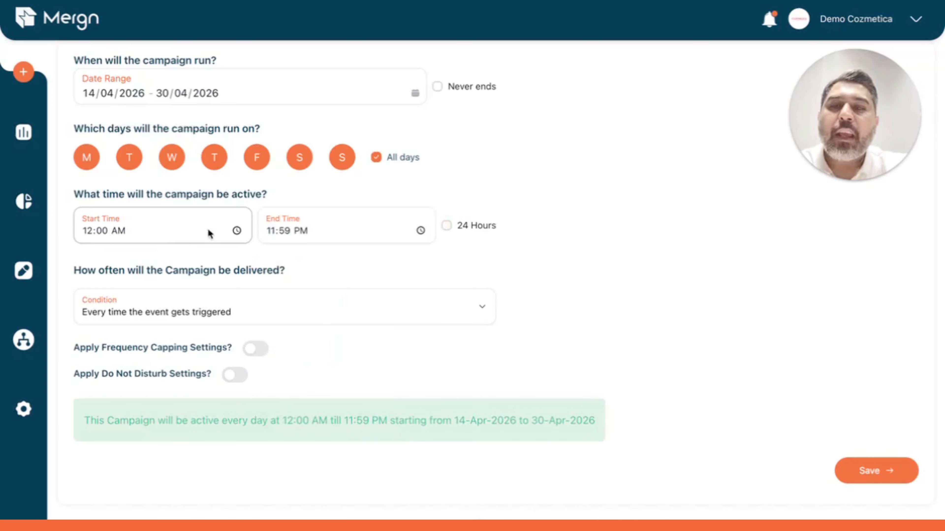
- Set the campaign's active hours to start at 02:00 PM and end at 04:00 AM
{"action": "left_click", "coordinate": [90, 232]}
{"action": "left_click", "coordinate": [102, 301]}
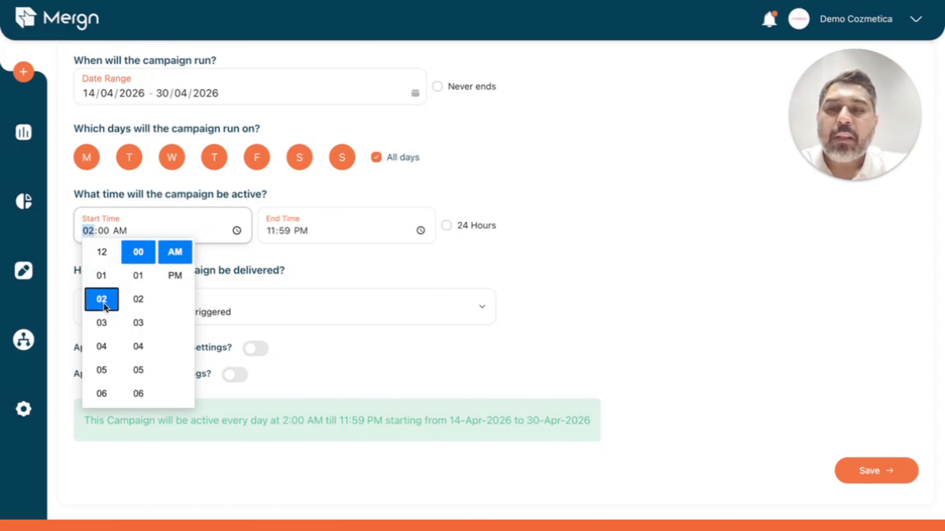
{"action": "left_click", "coordinate": [175, 275]}
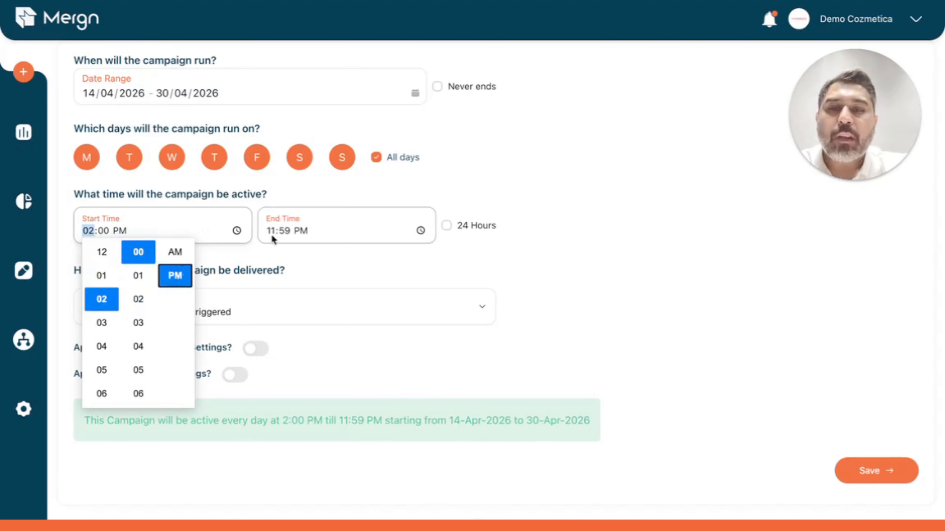
{"action": "left_click", "coordinate": [271, 233]}
{"action": "left_click", "coordinate": [289, 349]}
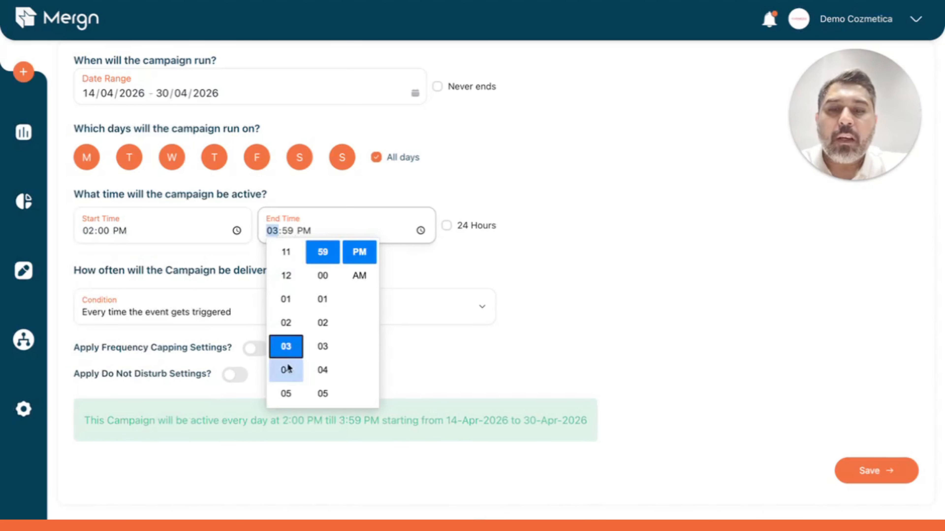
{"action": "left_click", "coordinate": [287, 370]}
{"action": "left_click", "coordinate": [323, 275]}
{"action": "left_click", "coordinate": [359, 276]}
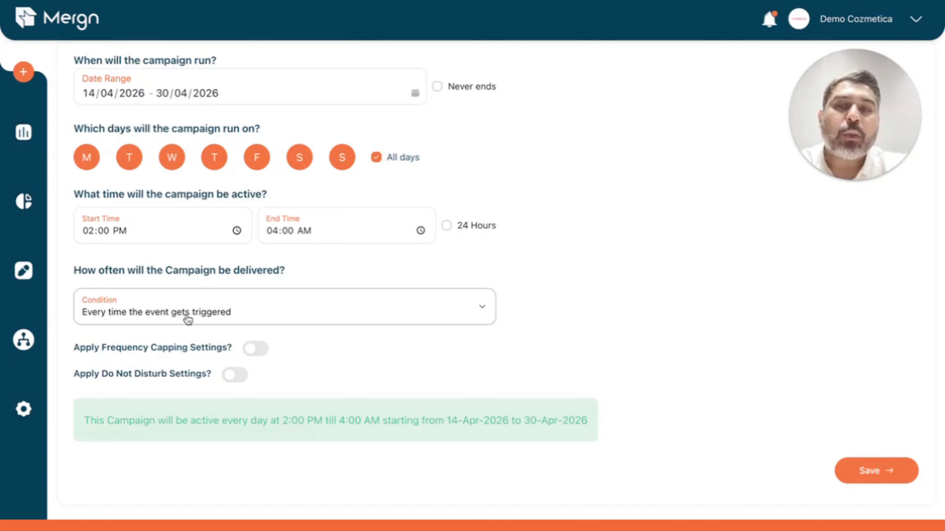
- Set the delivery condition to Custom Minimum Delay with a minimum of 1 day between two emails
{"action": "scroll", "coordinate": [187, 319], "scroll_direction": "up", "scroll_amount": 1}
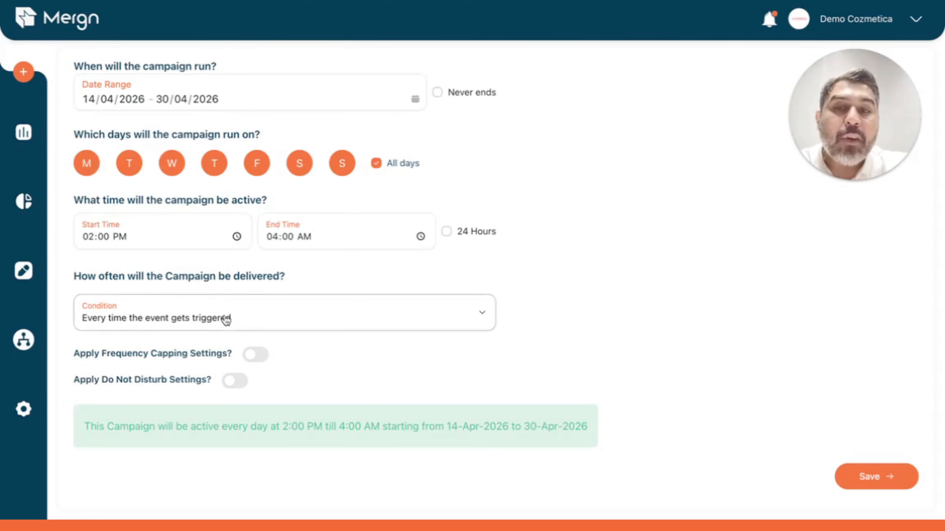
{"action": "left_click", "coordinate": [253, 321]}
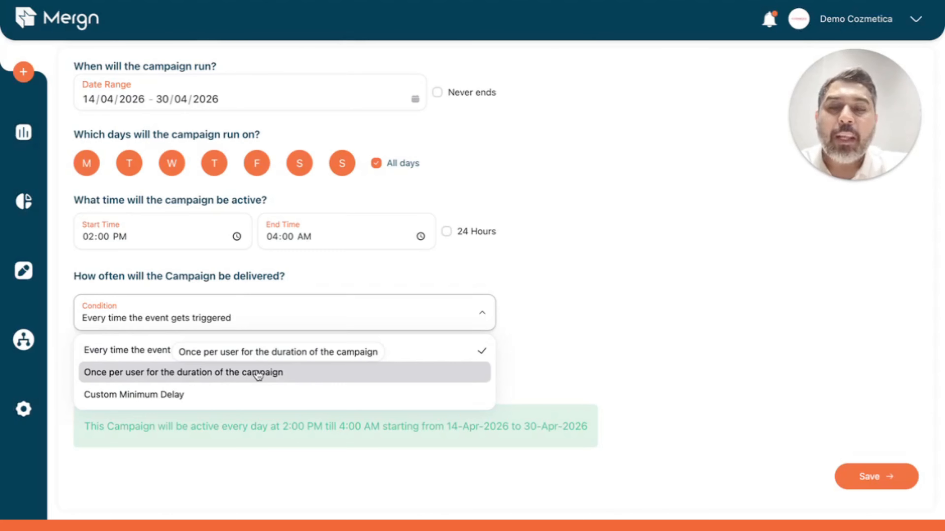
{"action": "left_click", "coordinate": [245, 397]}
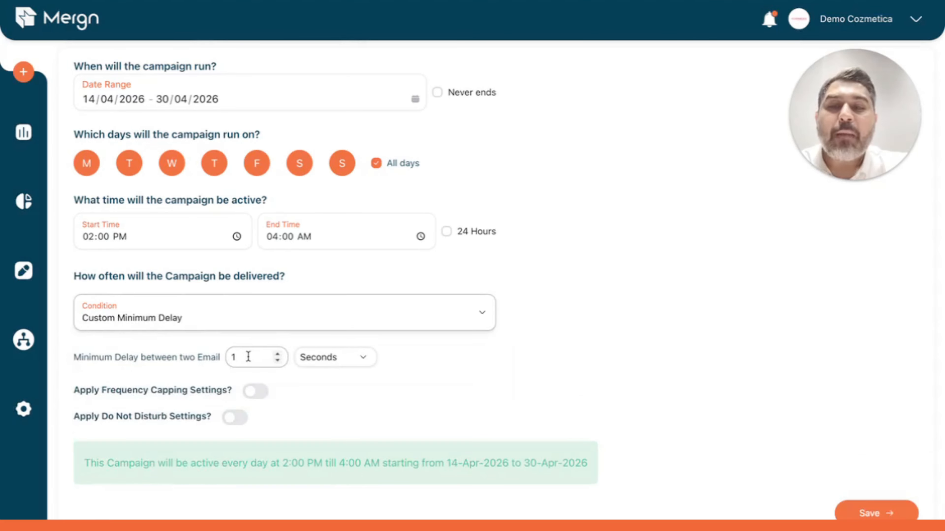
{"action": "left_click", "coordinate": [277, 354]}
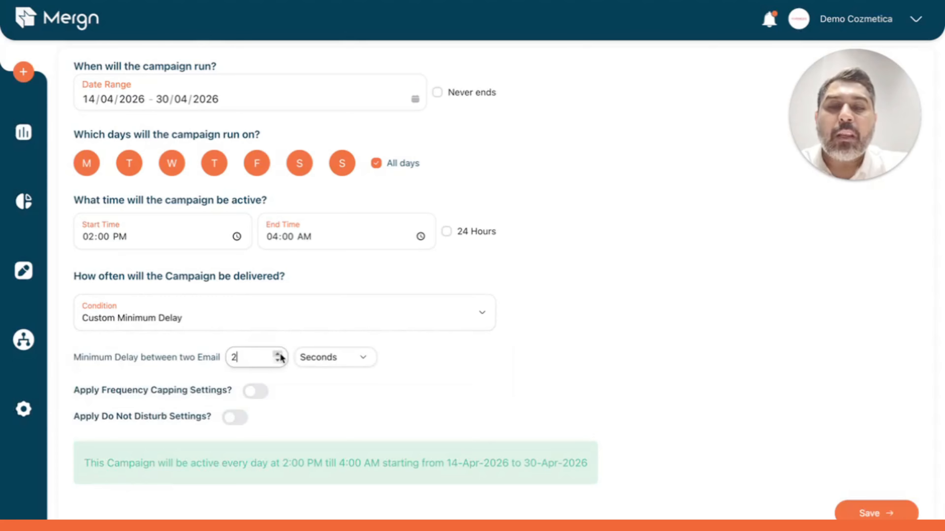
{"action": "left_click", "coordinate": [278, 361]}
{"action": "left_click", "coordinate": [314, 360]}
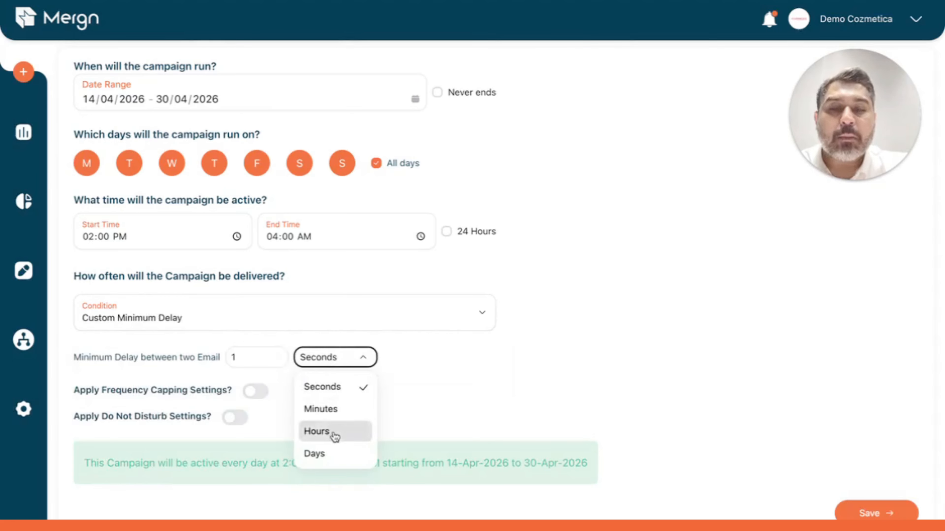
{"action": "left_click", "coordinate": [337, 452]}
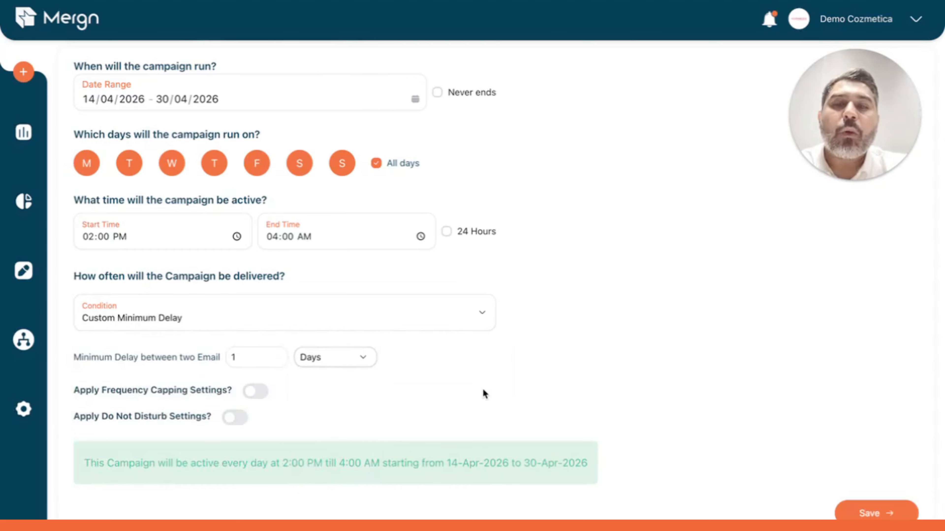
{"action": "scroll", "coordinate": [482, 388], "scroll_direction": "up", "scroll_amount": 2}
{"action": "scroll", "coordinate": [483, 388], "scroll_direction": "down", "scroll_amount": 3}
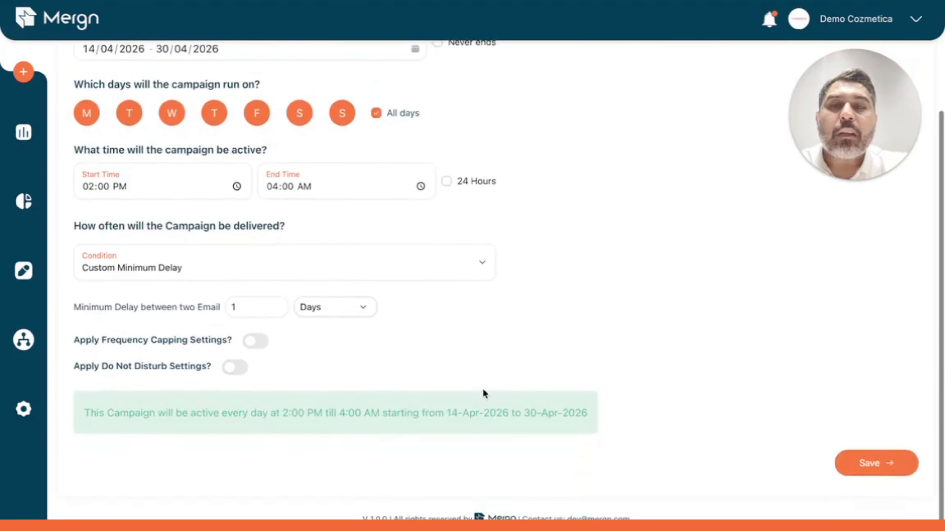
{"action": "scroll", "coordinate": [482, 389], "scroll_direction": "up", "scroll_amount": 4}
{"action": "scroll", "coordinate": [482, 389], "scroll_direction": "down", "scroll_amount": 2}
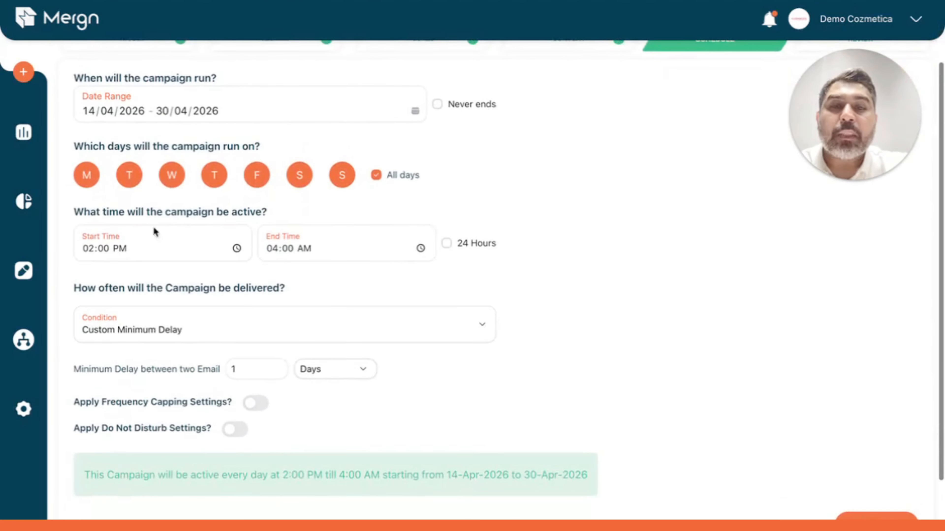
- Try the delivery conditions Every time the event gets triggered and Once per user for the duration of the campaign
{"action": "scroll", "coordinate": [542, 193], "scroll_direction": "up", "scroll_amount": 2}
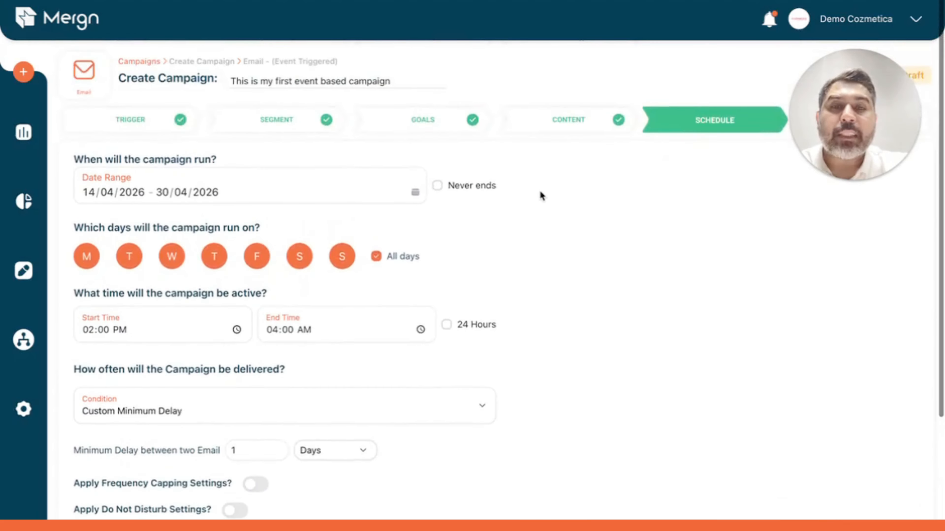
{"action": "scroll", "coordinate": [542, 193], "scroll_direction": "down", "scroll_amount": 2}
{"action": "scroll", "coordinate": [542, 196], "scroll_direction": "down", "scroll_amount": 1}
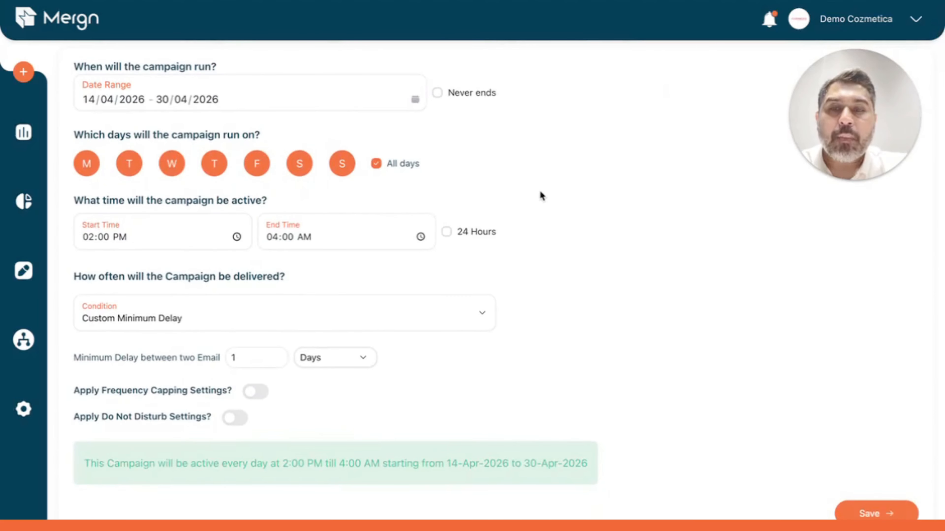
{"action": "scroll", "coordinate": [542, 196], "scroll_direction": "up", "scroll_amount": 2}
{"action": "scroll", "coordinate": [542, 197], "scroll_direction": "down", "scroll_amount": 3}
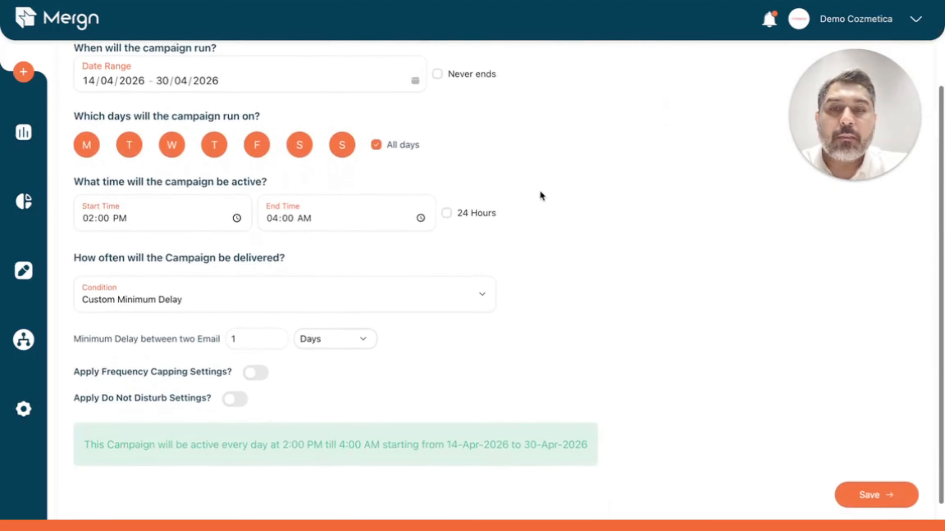
{"action": "left_click", "coordinate": [356, 287]}
{"action": "left_click", "coordinate": [307, 328]}
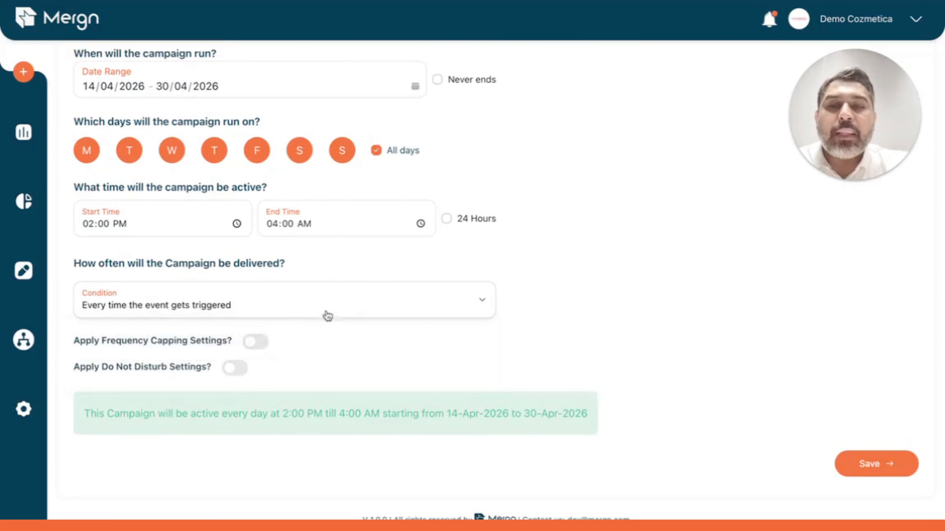
{"action": "left_click", "coordinate": [348, 308]}
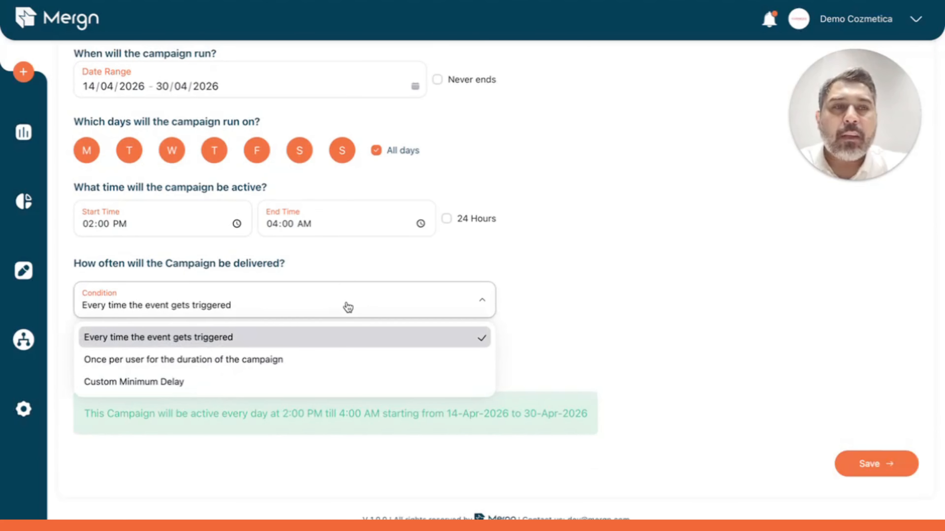
{"action": "left_click", "coordinate": [556, 286]}
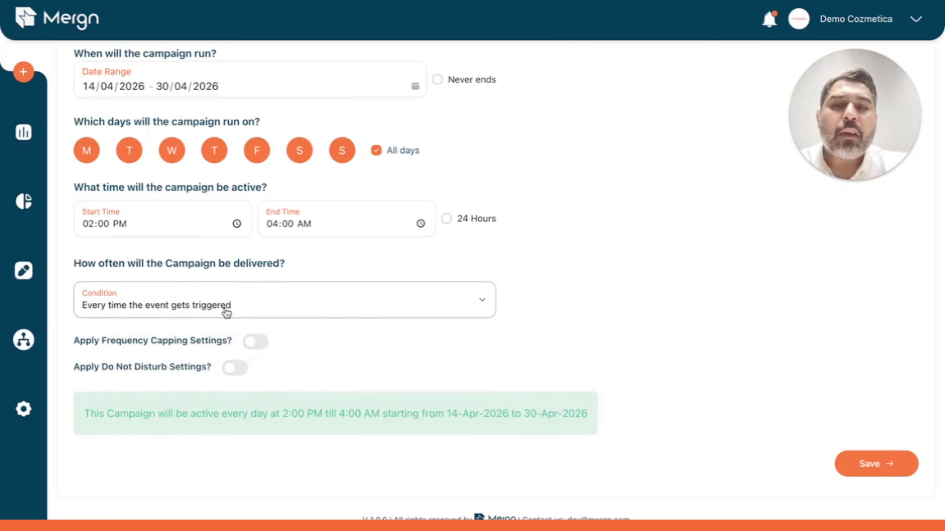
{"action": "left_click", "coordinate": [244, 308]}
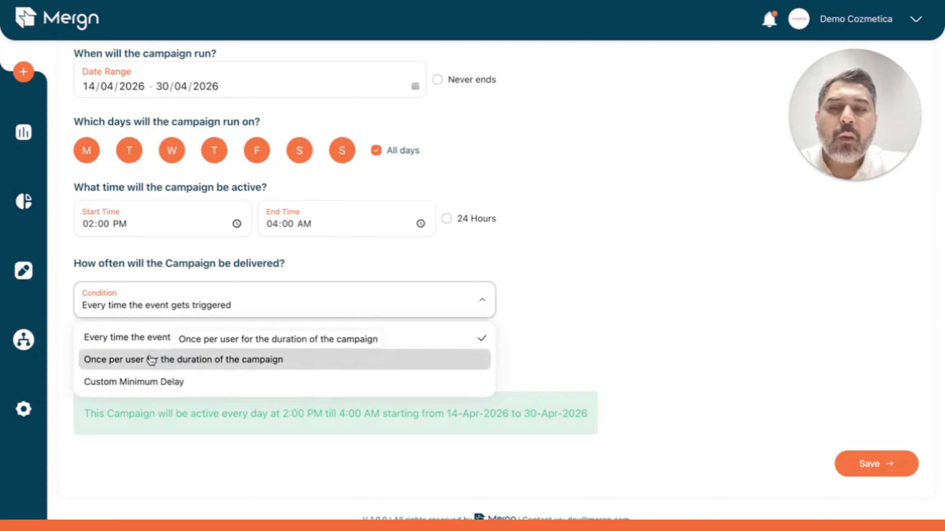
{"action": "left_click", "coordinate": [280, 361]}
- Set the delivery condition to Custom Minimum Delay with a minimum of 3 days between two emails
{"action": "left_click", "coordinate": [270, 300]}
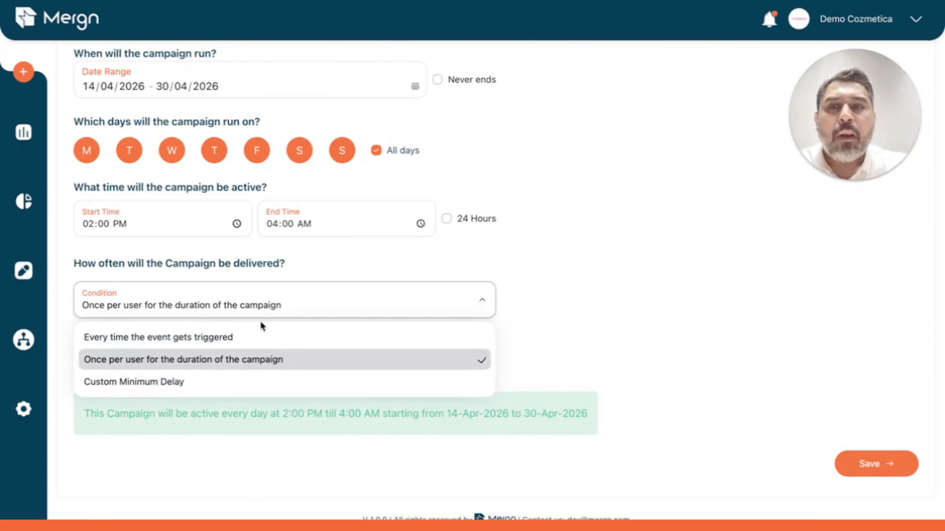
{"action": "left_click", "coordinate": [226, 383]}
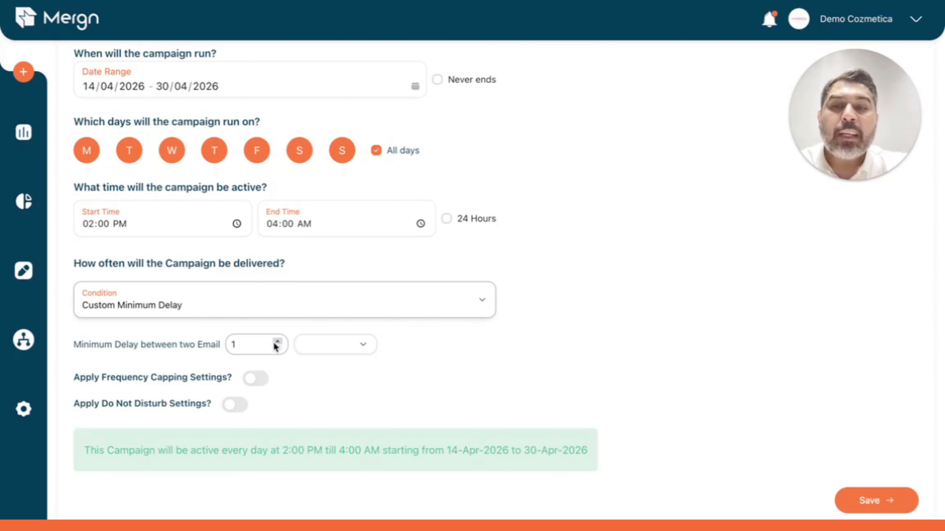
{"action": "left_click", "coordinate": [318, 349]}
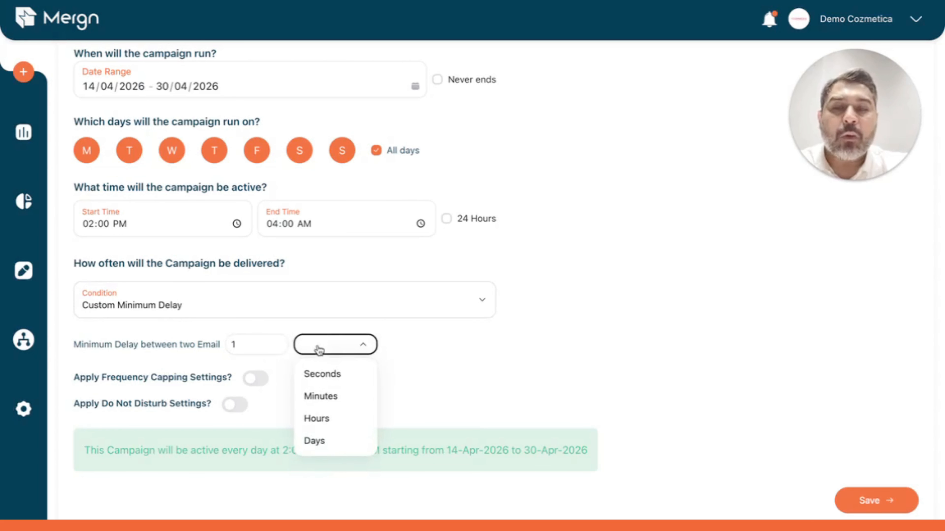
{"action": "left_click", "coordinate": [336, 440]}
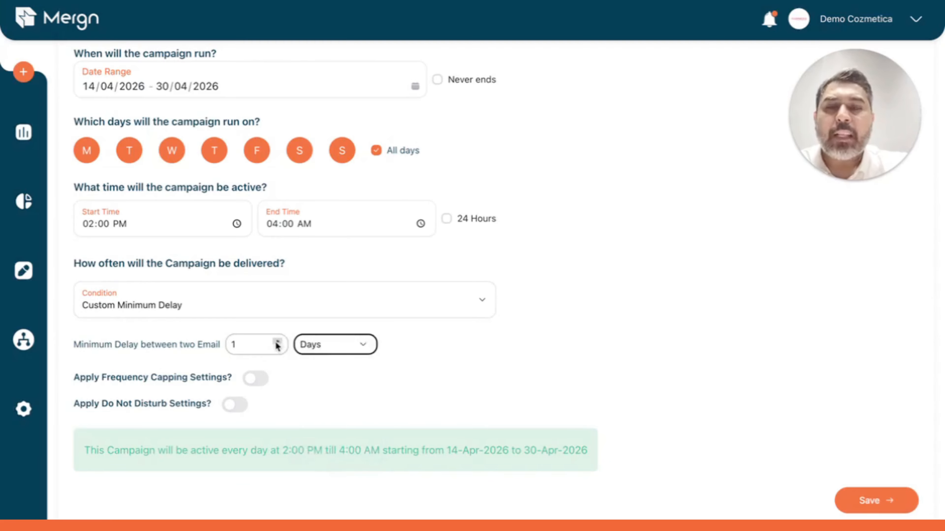
{"action": "left_click", "coordinate": [278, 342]}
{"action": "left_click", "coordinate": [278, 343]}
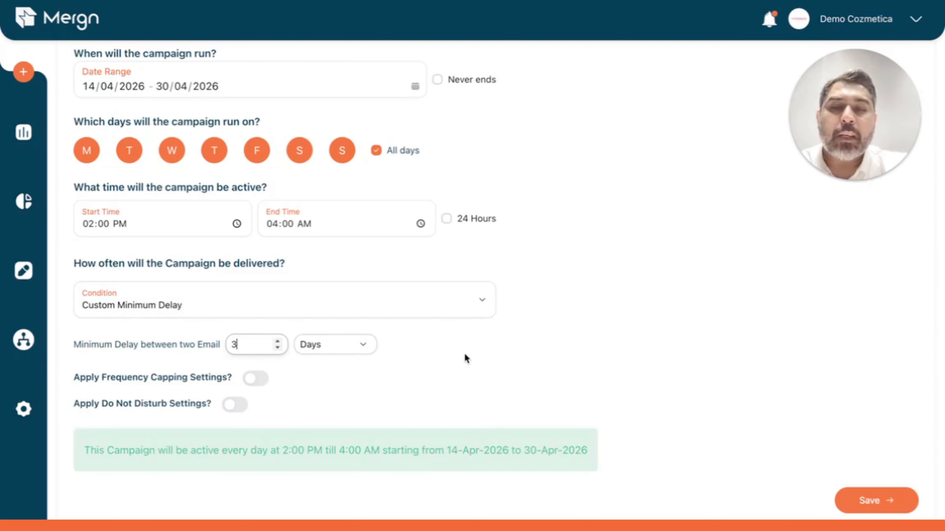
- Save the schedule and review the campaign's trigger, segment, goals, content and schedule settings
{"action": "scroll", "coordinate": [465, 359], "scroll_direction": "up", "scroll_amount": 3}
{"action": "scroll", "coordinate": [466, 360], "scroll_direction": "down", "scroll_amount": 4}
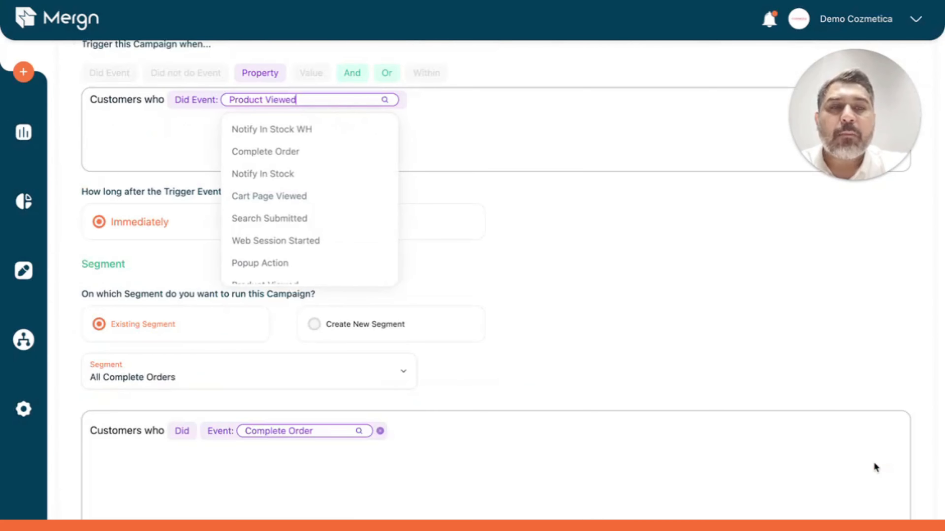
{"action": "scroll", "coordinate": [654, 296], "scroll_direction": "up", "scroll_amount": 4}
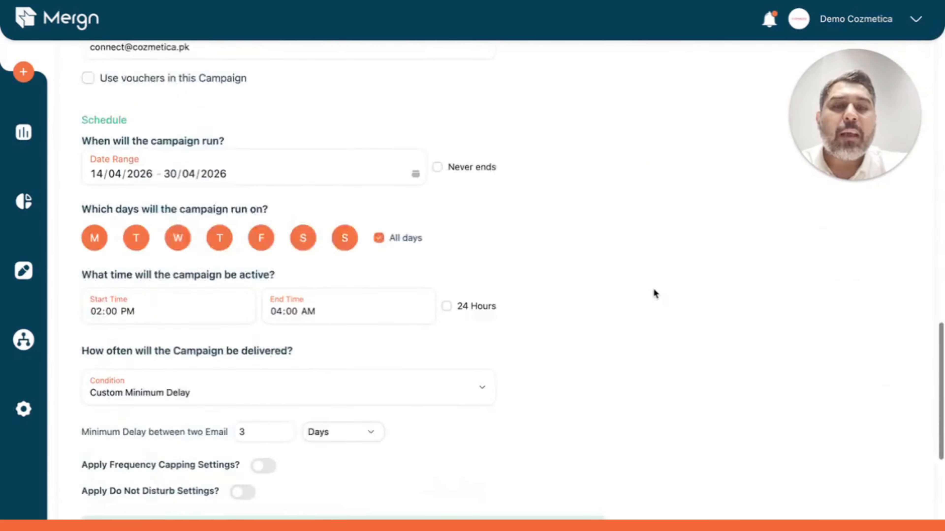
{"action": "scroll", "coordinate": [654, 292], "scroll_direction": "down", "scroll_amount": 5}
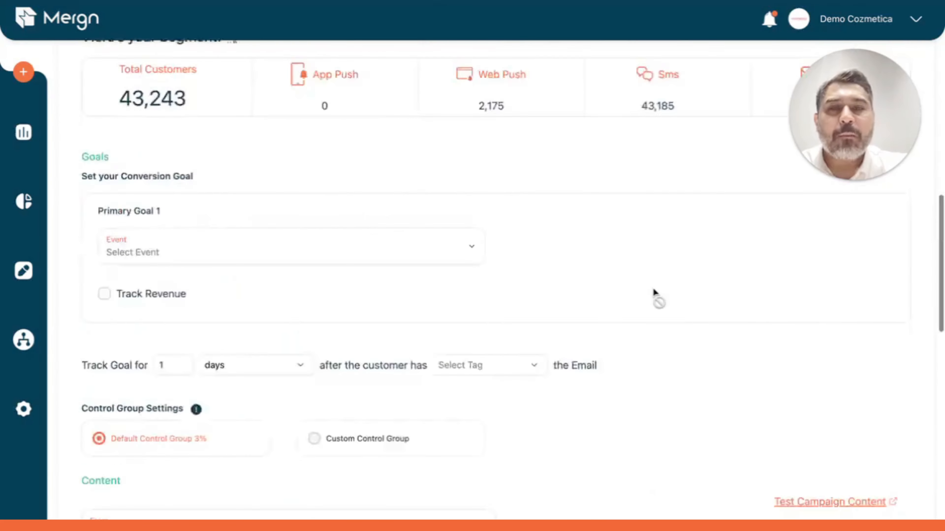